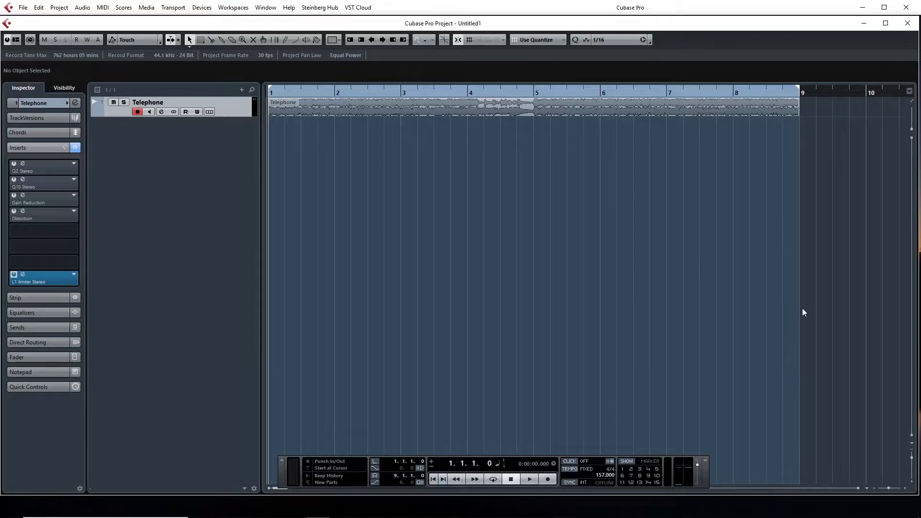
- Audition the unprocessed Telephone track, including the section from bar 4, and return to the project start
{"action": "key", "text": "space"}
{"action": "left_click", "coordinate": [468, 91]}
{"action": "key", "text": "space"}
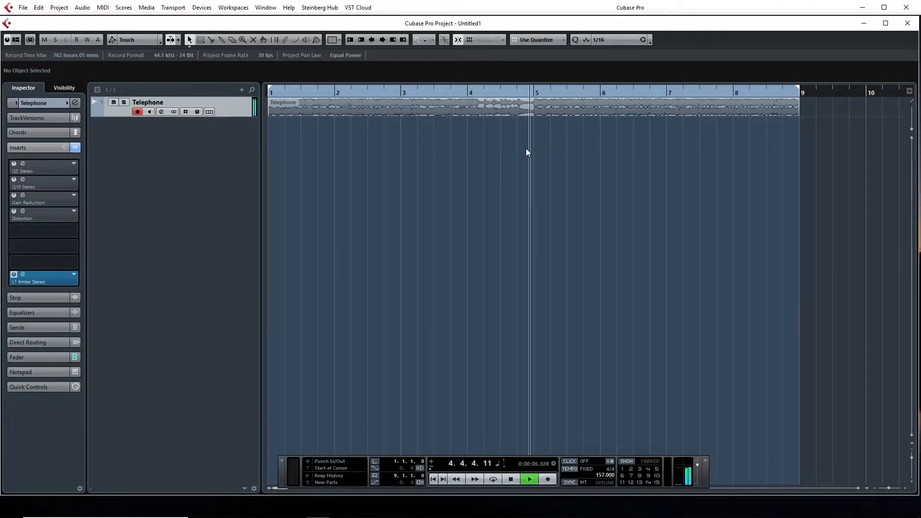
{"action": "key", "text": "space"}
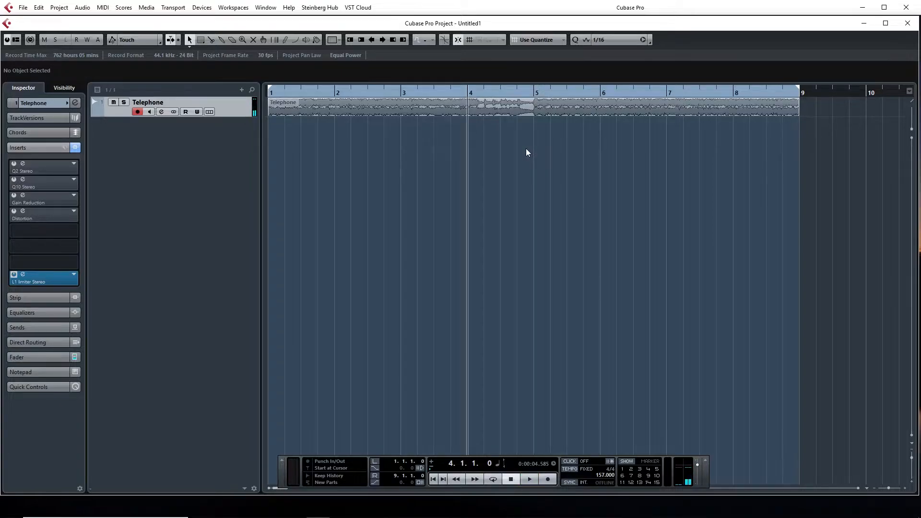
{"action": "key", "text": "Home"}
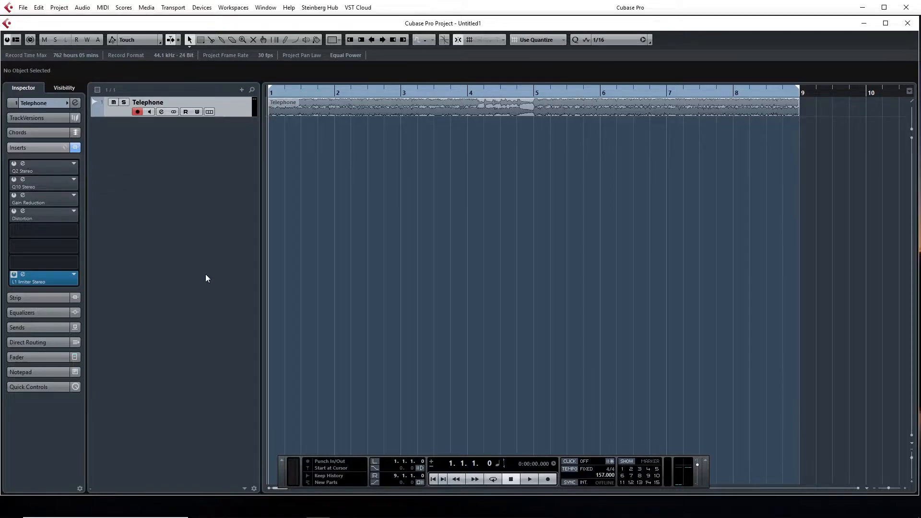
- Activate the Q2 Stereo insert and enable both bands, with band 1 as a high-pass and band 2 as a low-pass filter
{"action": "left_click", "coordinate": [23, 163]}
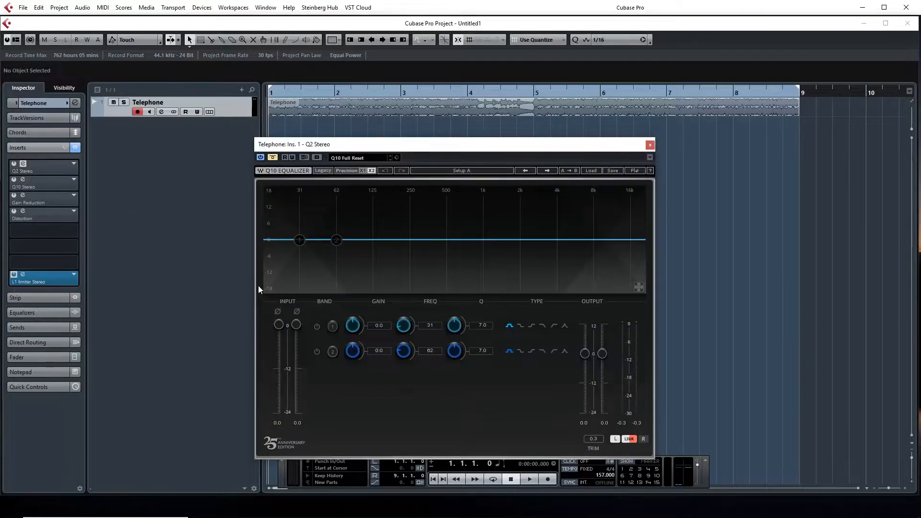
{"action": "left_click", "coordinate": [317, 327]}
{"action": "left_click", "coordinate": [317, 352]}
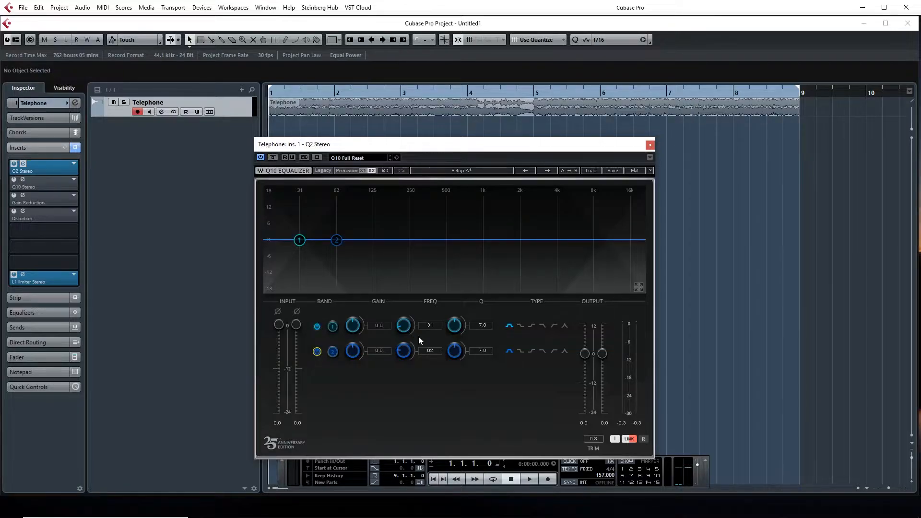
{"action": "left_click", "coordinate": [554, 325]}
{"action": "left_click", "coordinate": [543, 351]}
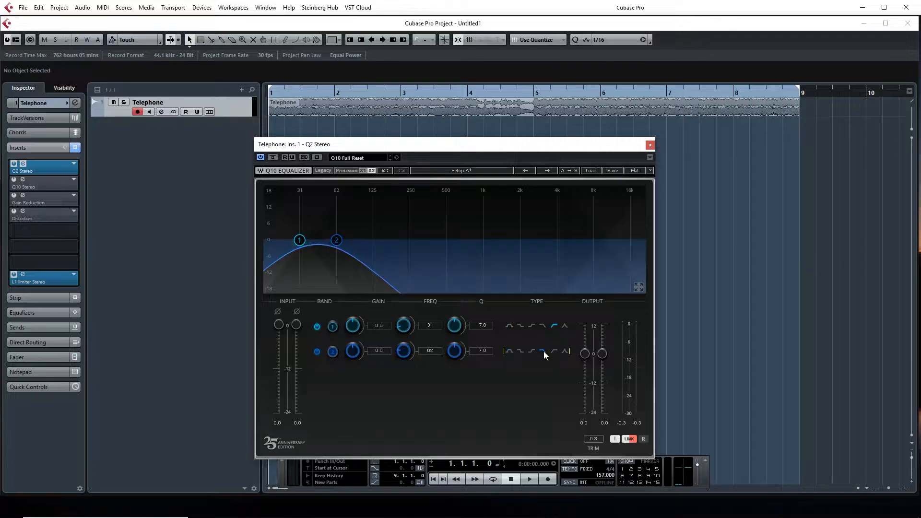
- Set the Q2 band 1 frequency to 500 Hz and the band 2 frequency to 2000 Hz
{"action": "left_click", "coordinate": [430, 326]}
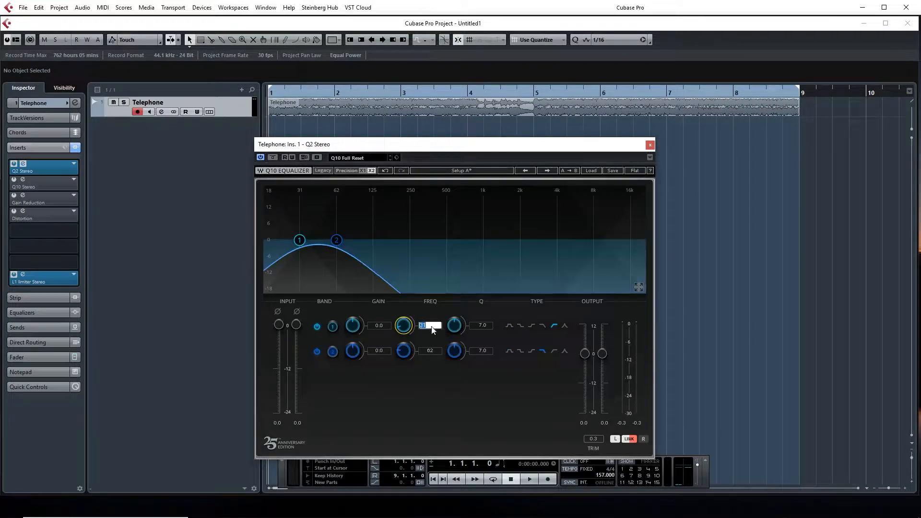
{"action": "type", "text": "500"}
{"action": "key", "text": "Return"}
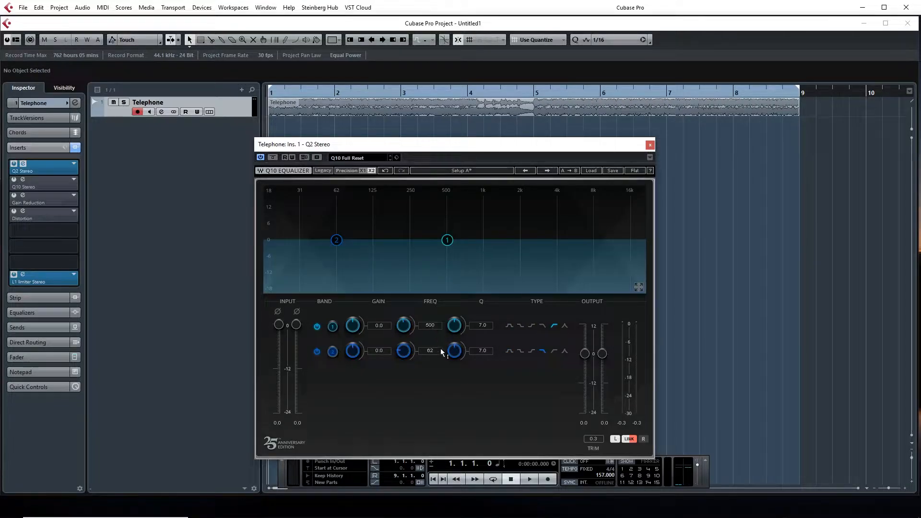
{"action": "left_click", "coordinate": [431, 353]}
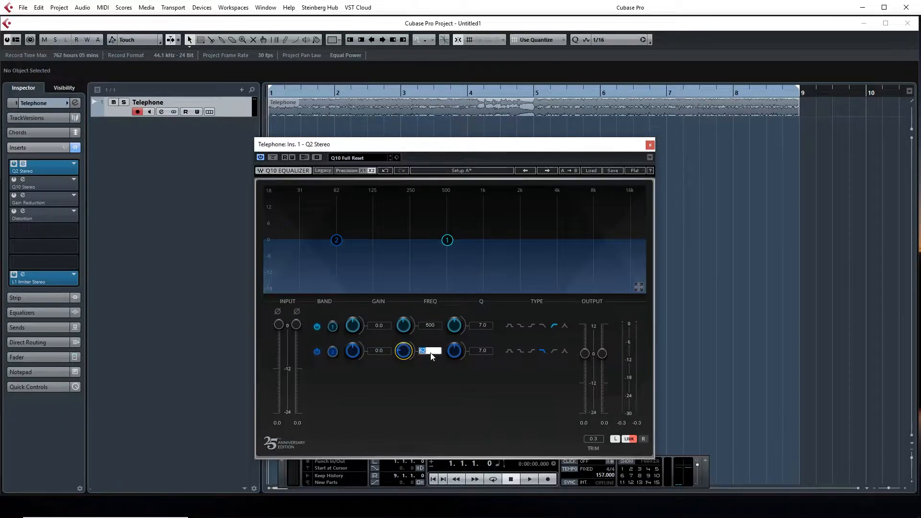
{"action": "type", "text": "2000"}
{"action": "key", "text": "Return"}
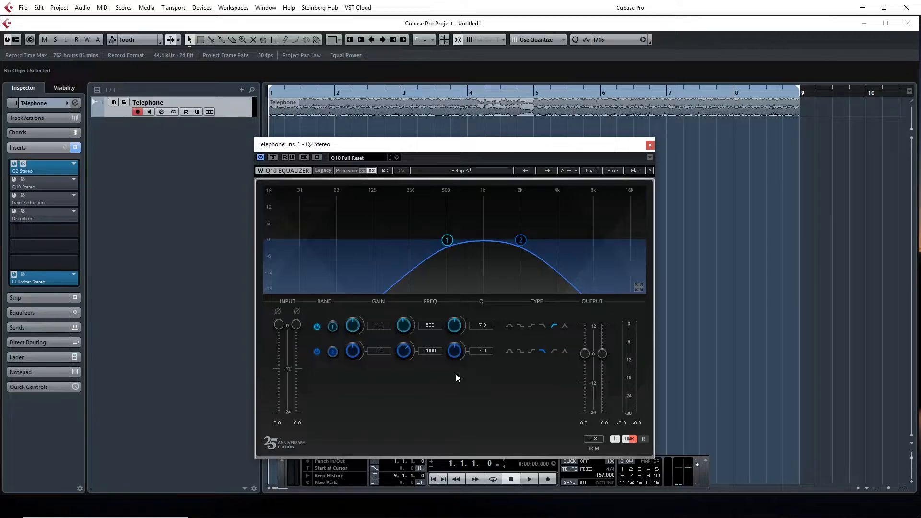
- Play the track while comparing Q2 Stereo bypassed and active, leave it bypassed, and close the plugin
{"action": "left_click", "coordinate": [273, 158]}
{"action": "key", "text": "space"}
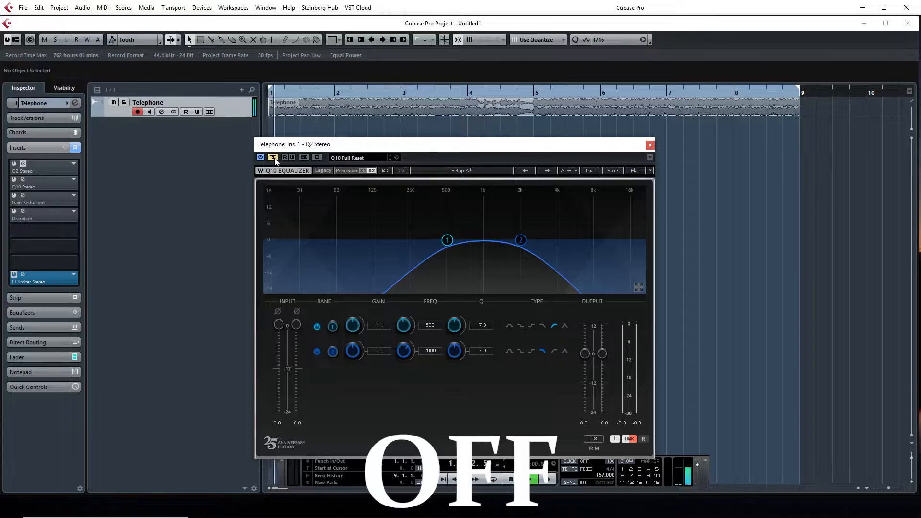
{"action": "left_click", "coordinate": [275, 158]}
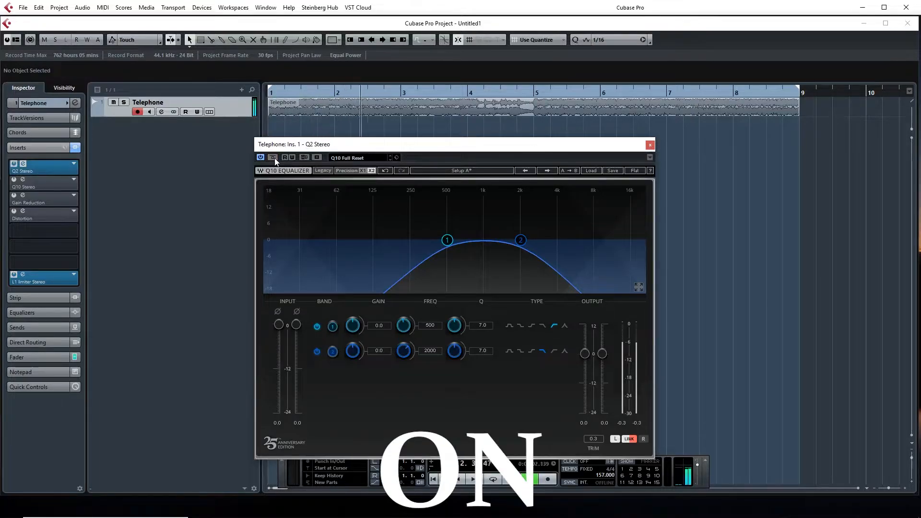
{"action": "left_click", "coordinate": [274, 157]}
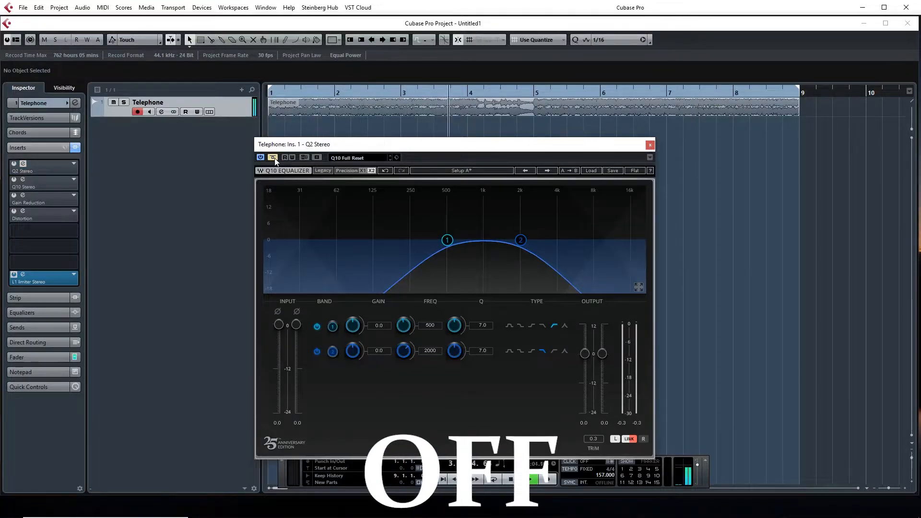
{"action": "left_click", "coordinate": [274, 157]}
{"action": "left_click", "coordinate": [273, 157]}
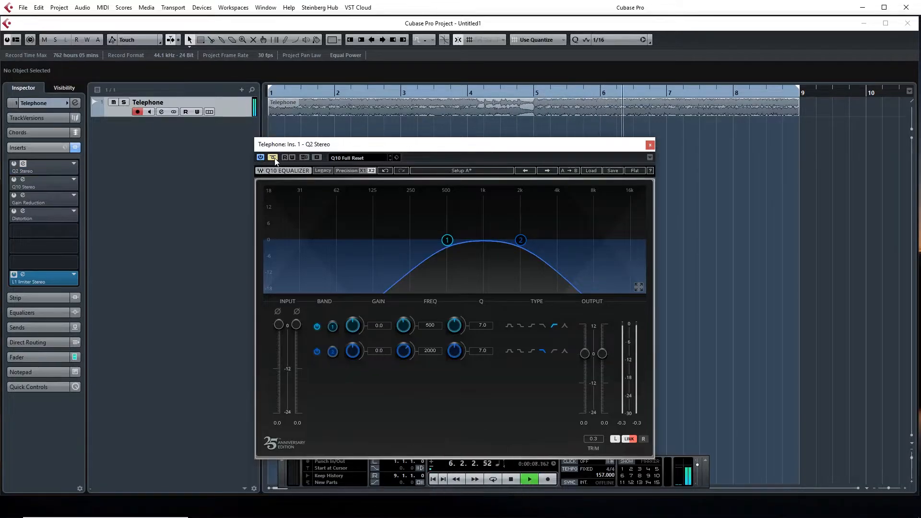
{"action": "key", "text": "space"}
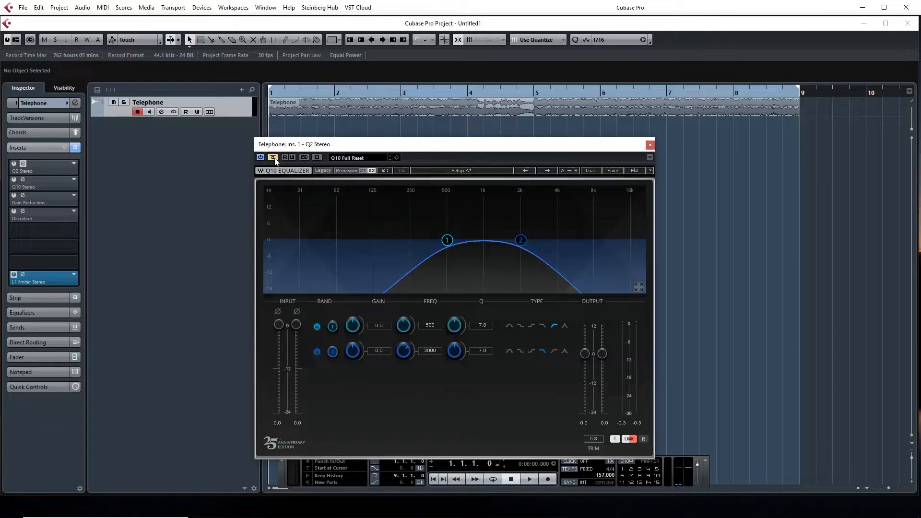
{"action": "left_click", "coordinate": [650, 144]}
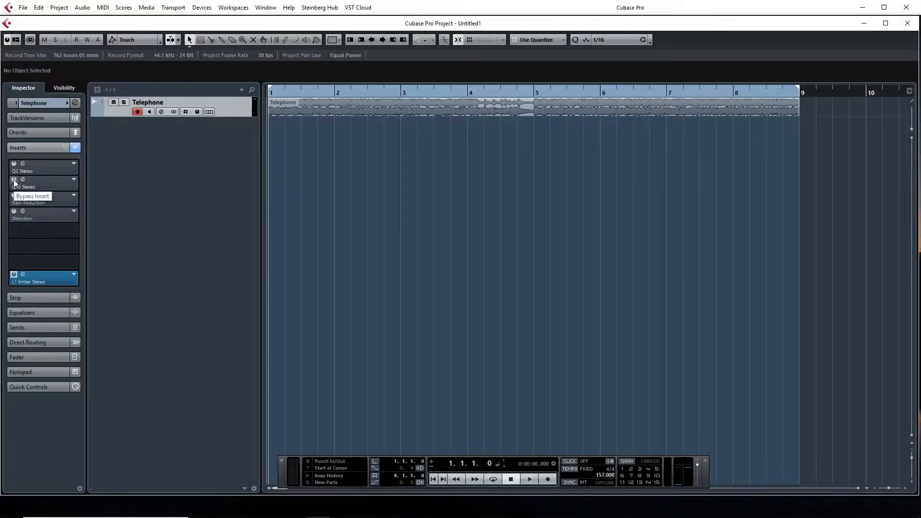
- Open and activate the Q10 Stereo insert and load its Telephone preset
{"action": "left_click", "coordinate": [23, 179]}
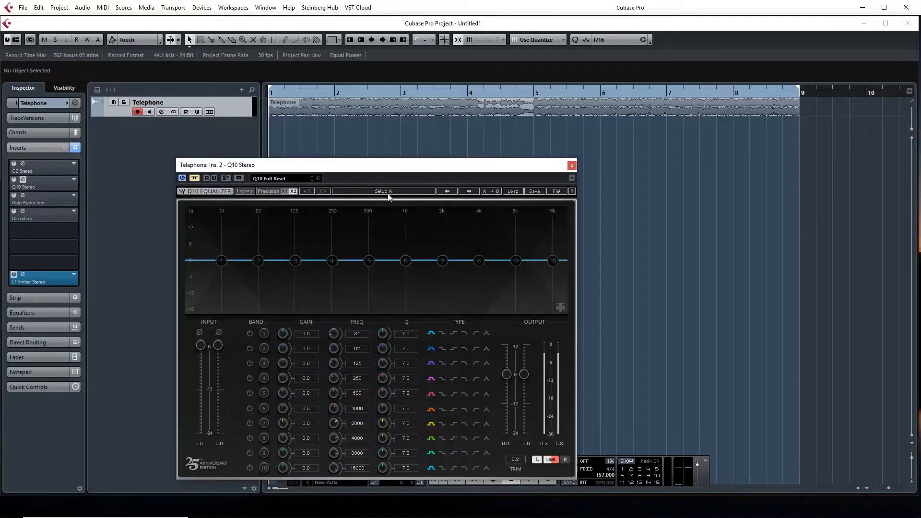
{"action": "left_click", "coordinate": [194, 178]}
{"action": "left_click", "coordinate": [276, 181]}
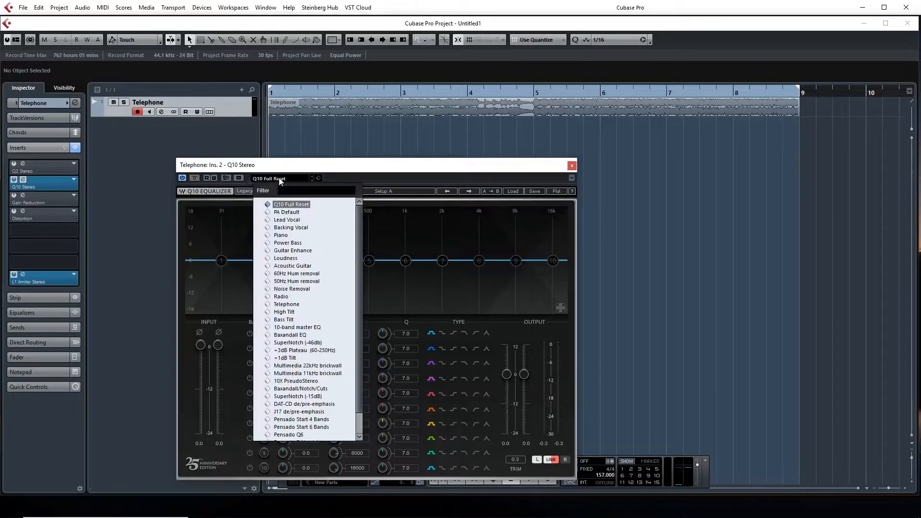
{"action": "left_click", "coordinate": [286, 305]}
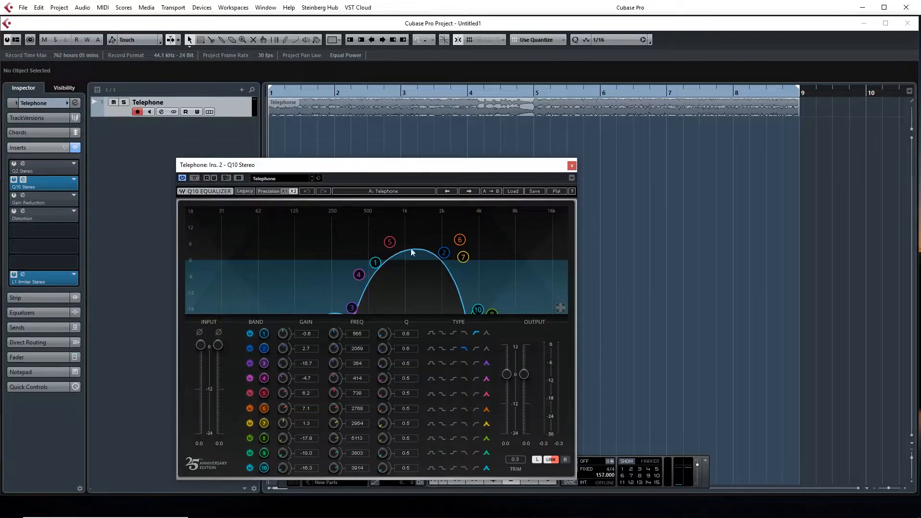
- Play the track while comparing Q10 Stereo bypassed and active, leave it bypassed, and close the plugin
{"action": "left_click", "coordinate": [194, 178]}
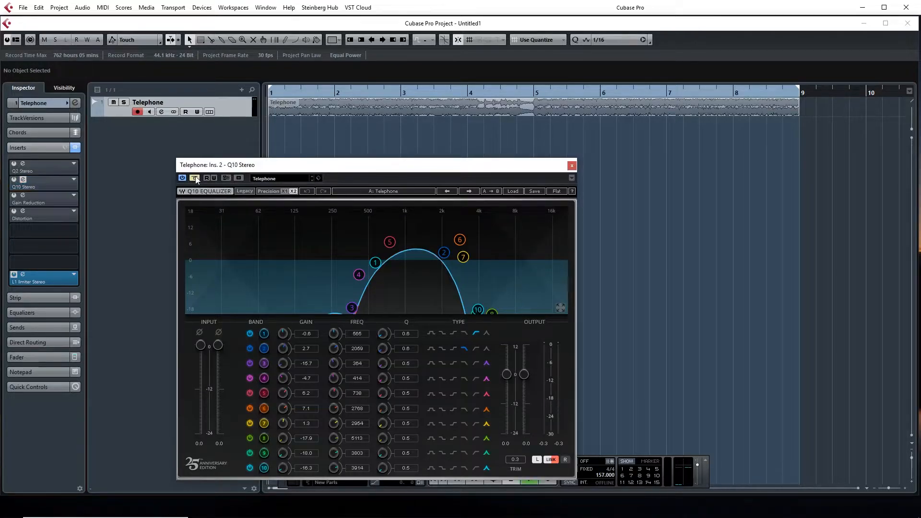
{"action": "key", "text": "space"}
{"action": "left_click", "coordinate": [194, 177]}
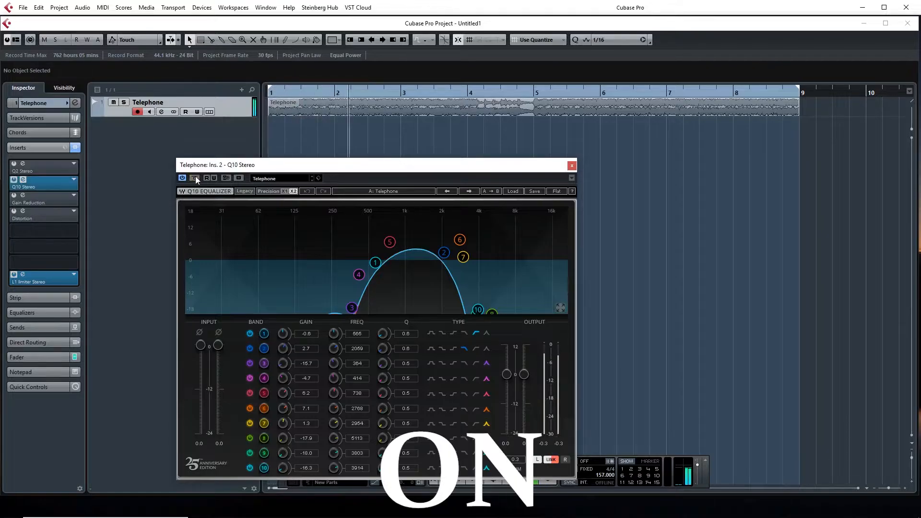
{"action": "left_click", "coordinate": [195, 177]}
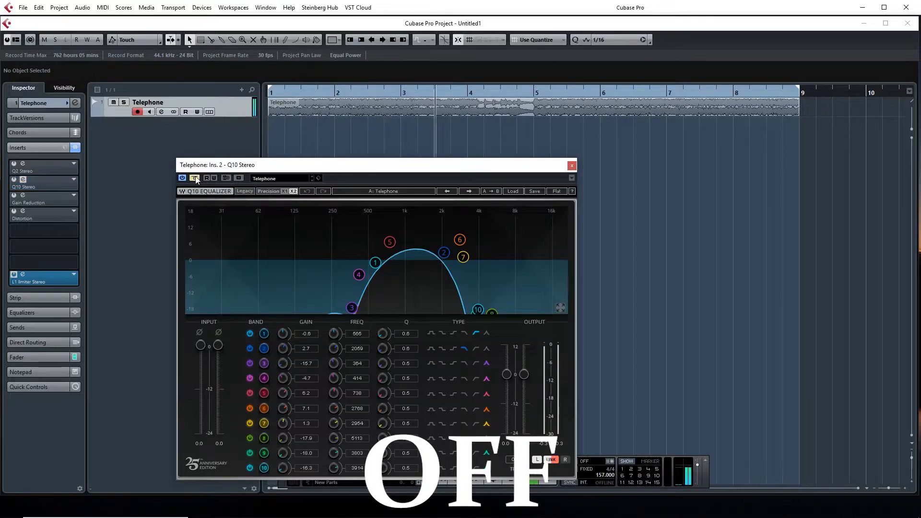
{"action": "left_click", "coordinate": [195, 177]}
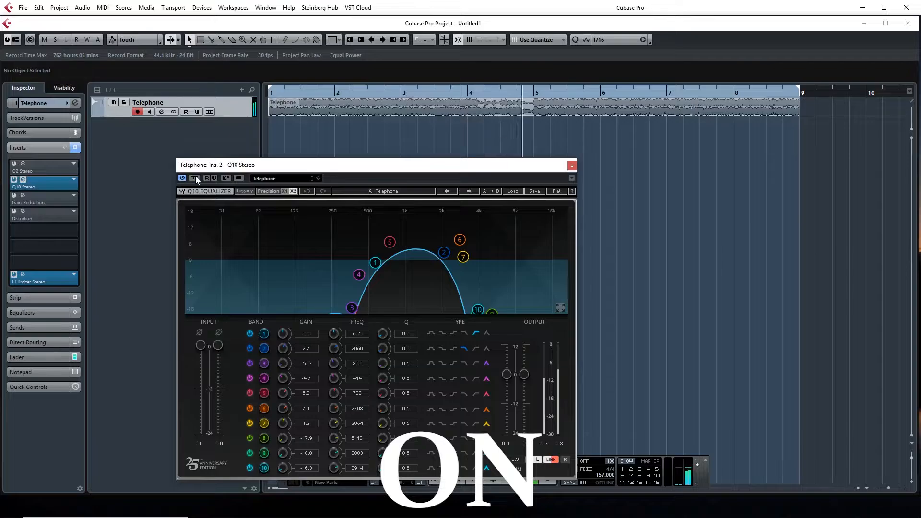
{"action": "left_click", "coordinate": [194, 178]}
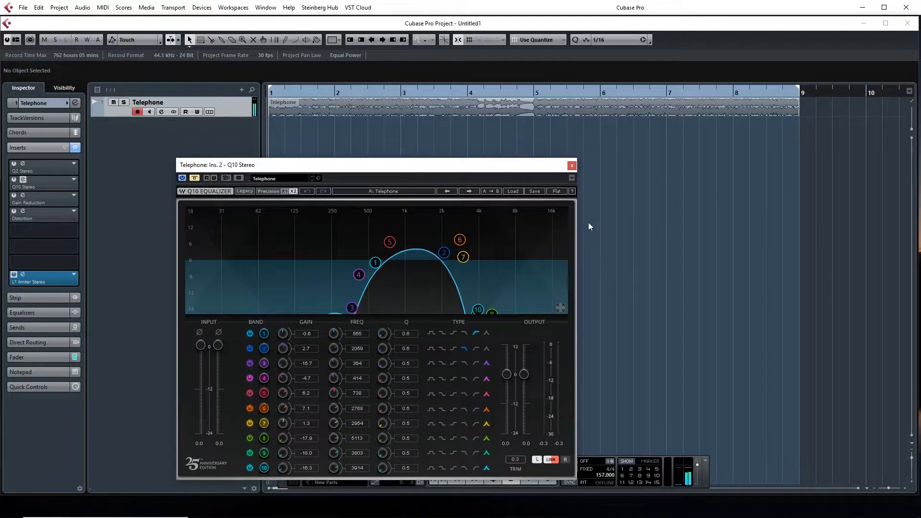
{"action": "left_click", "coordinate": [572, 165]}
- Open the Gain Reduction insert and audition the track while toggling the LOFI switch, ending at the project start
{"action": "left_click", "coordinate": [39, 202]}
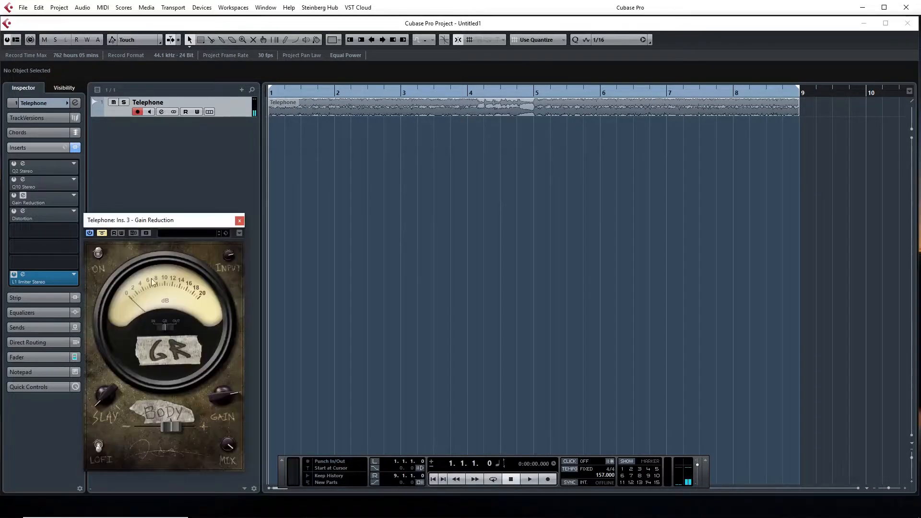
{"action": "left_click_drag", "start_coordinate": [177, 222], "coordinate": [477, 175]}
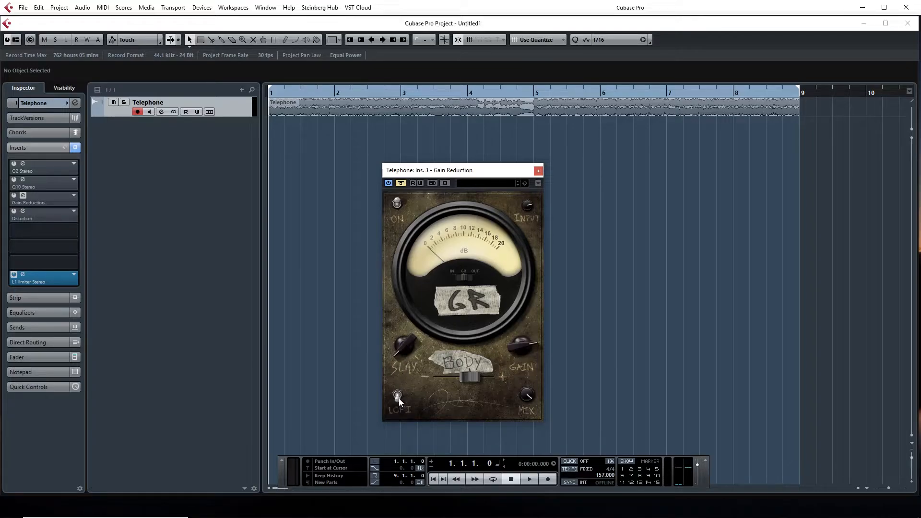
{"action": "key", "text": "space"}
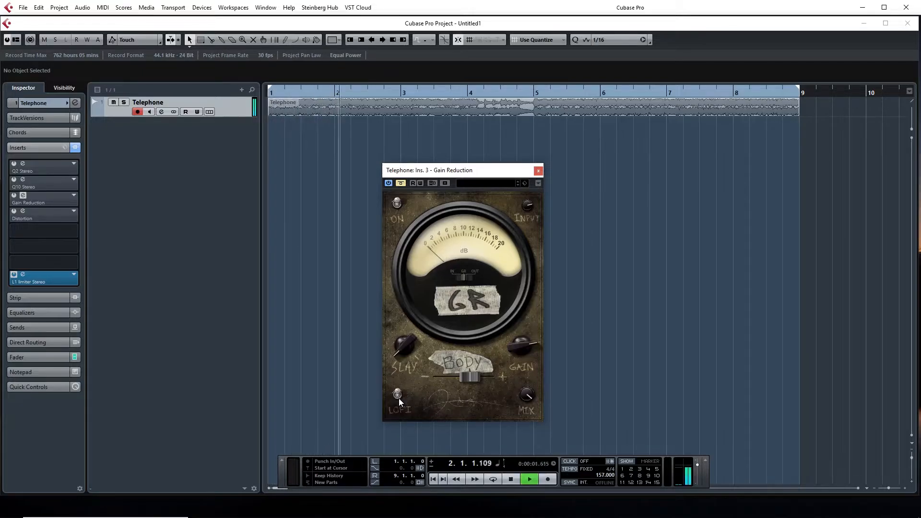
{"action": "left_click", "coordinate": [397, 394]}
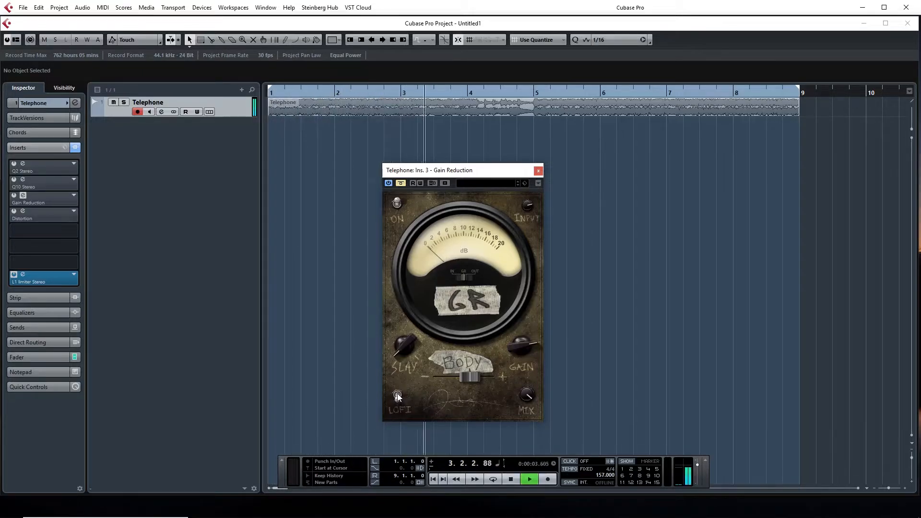
{"action": "key", "text": "space"}
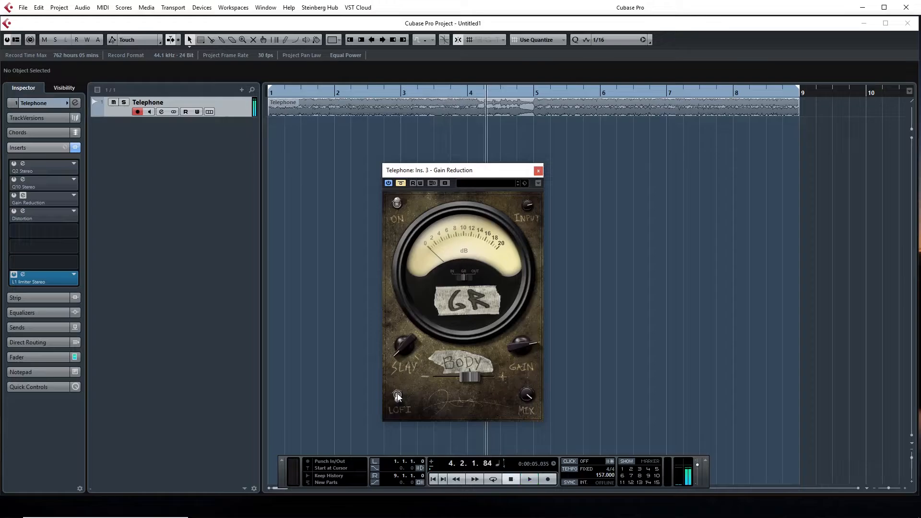
{"action": "key", "text": "Home"}
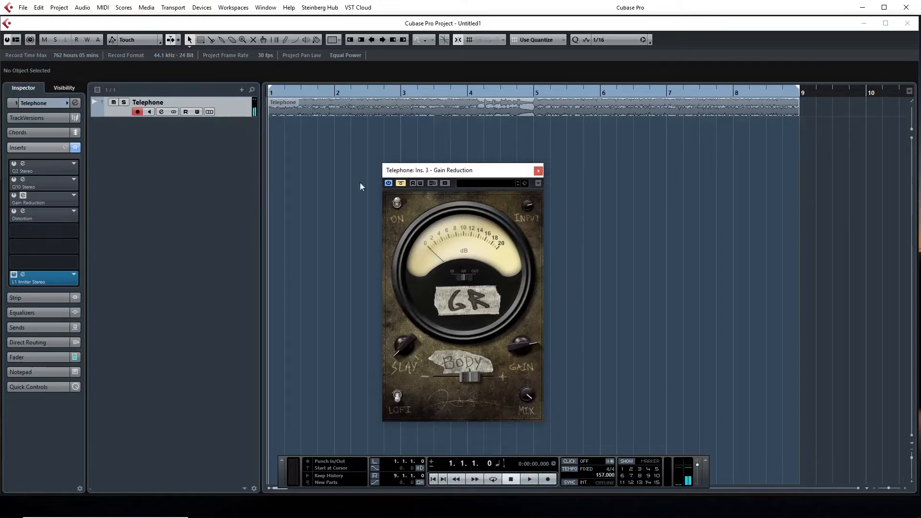
- Activate the Gain Reduction insert and compare playback with LOFI on and off, leaving LOFI off and stopping playback
{"action": "left_click", "coordinate": [397, 186]}
{"action": "key", "text": "space"}
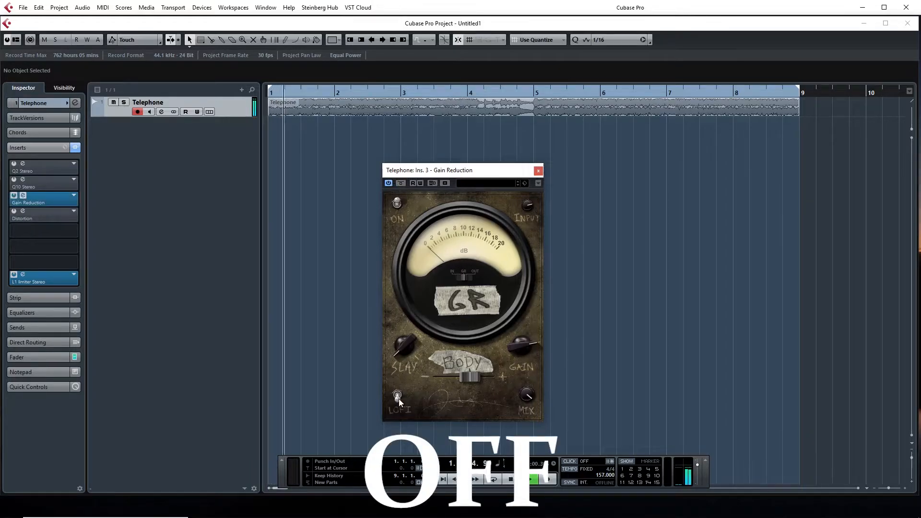
{"action": "left_click", "coordinate": [397, 395]}
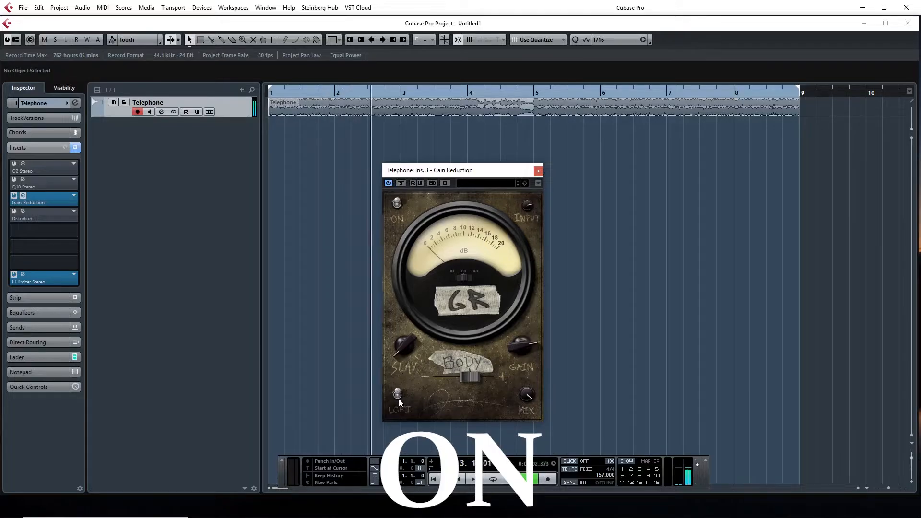
{"action": "left_click", "coordinate": [399, 399]}
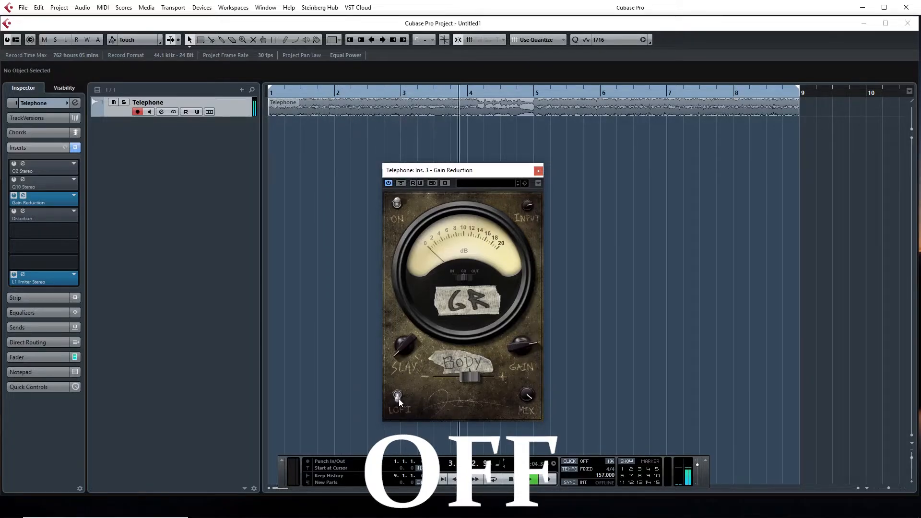
{"action": "left_click", "coordinate": [398, 399]}
{"action": "left_click", "coordinate": [399, 399]}
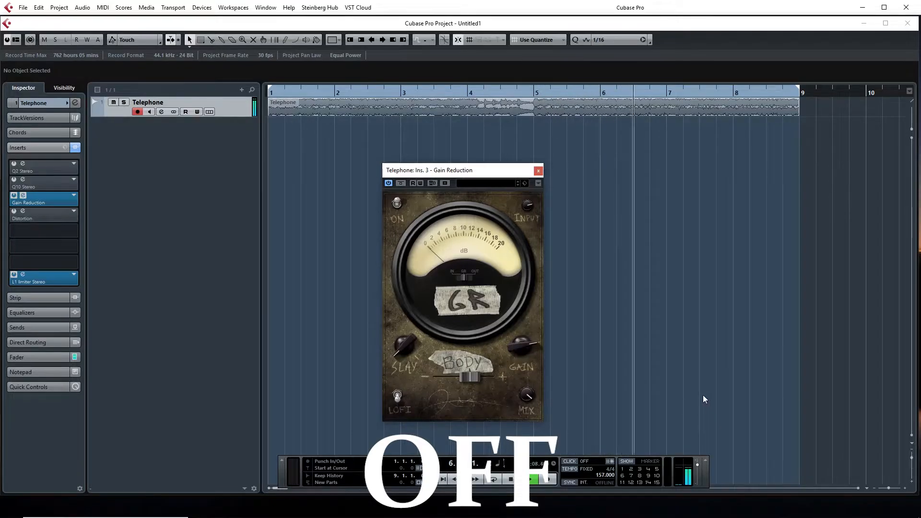
{"action": "key", "text": "space"}
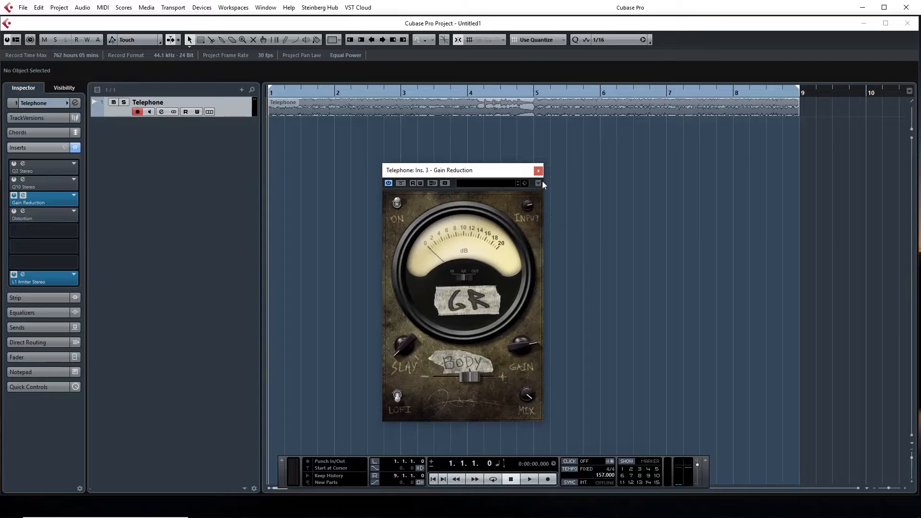
- Switch off the Gain Reduction insert, then open the Distortion insert to view its controls and close it
{"action": "left_click", "coordinate": [16, 196]}
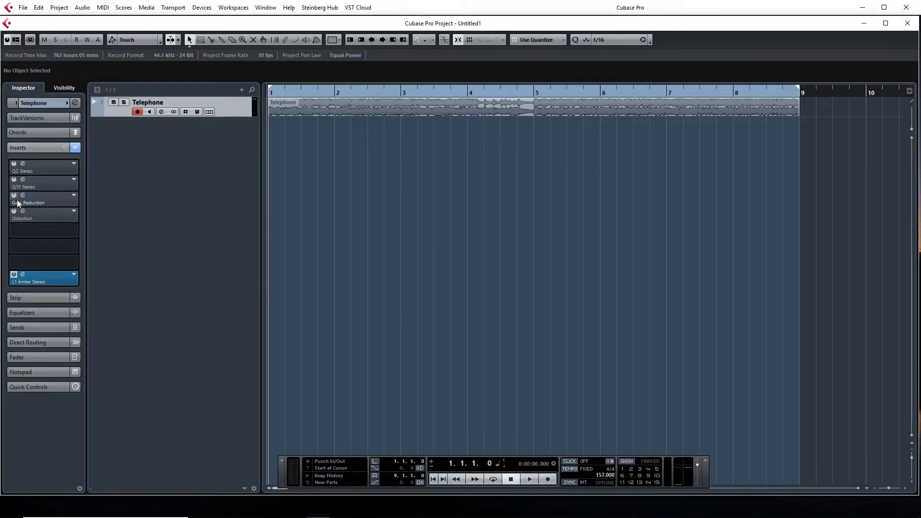
{"action": "left_click", "coordinate": [23, 211]}
{"action": "left_click_drag", "start_coordinate": [221, 234], "coordinate": [534, 231]}
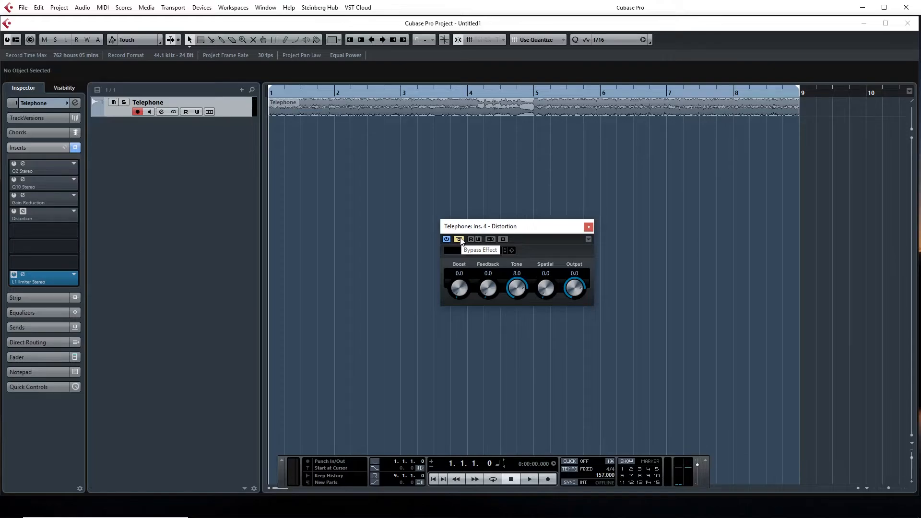
{"action": "mouse_move", "coordinate": [484, 228]}
{"action": "left_mouse_down"}
{"action": "mouse_move", "coordinate": [503, 228]}
{"action": "mouse_move", "coordinate": [490, 227]}
{"action": "left_mouse_up"}
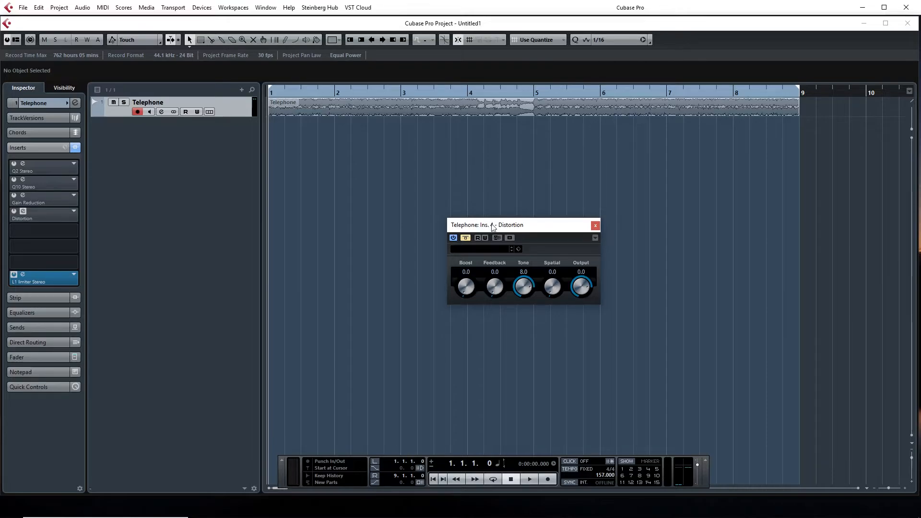
{"action": "left_click", "coordinate": [595, 225]}
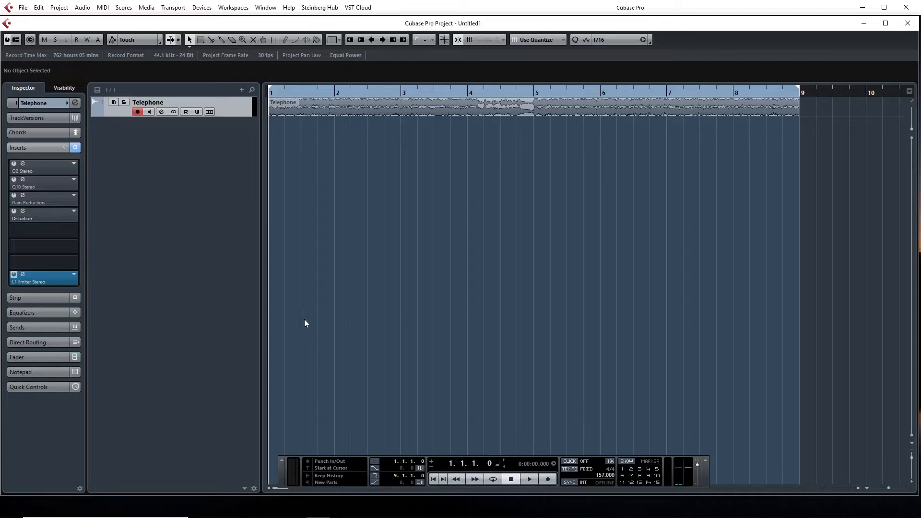
- Place the project cursor at bar 4 and view the Q10 Stereo insert's Telephone settings, closing the plugin again
{"action": "left_click_drag", "start_coordinate": [468, 91], "coordinate": [532, 94]}
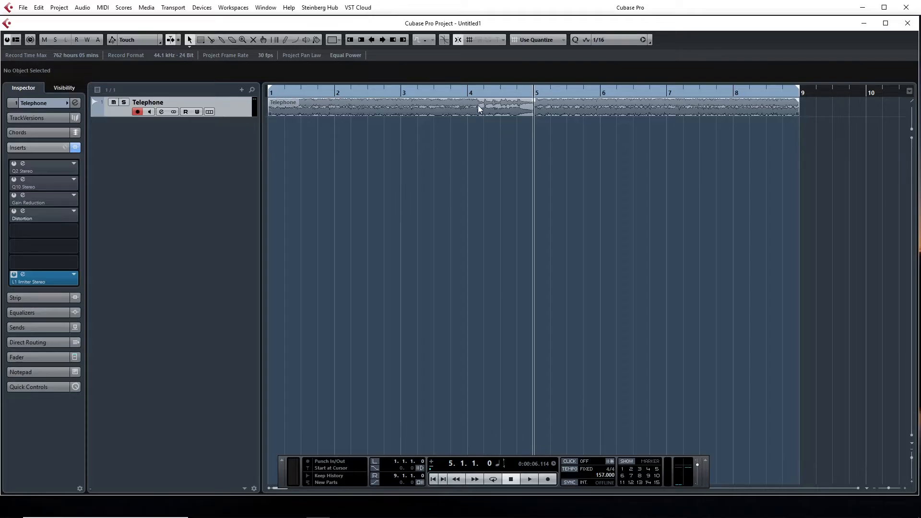
{"action": "left_click", "coordinate": [468, 91]}
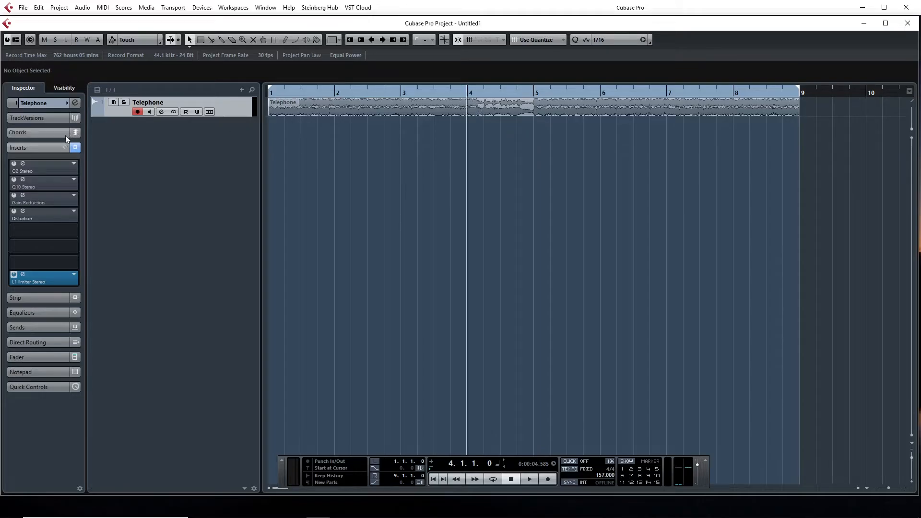
{"action": "left_click", "coordinate": [23, 179]}
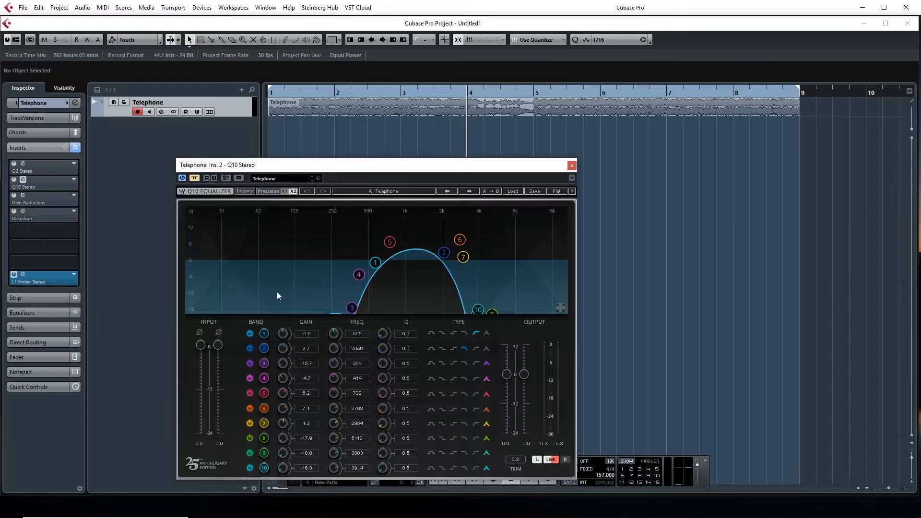
{"action": "left_click", "coordinate": [569, 167]}
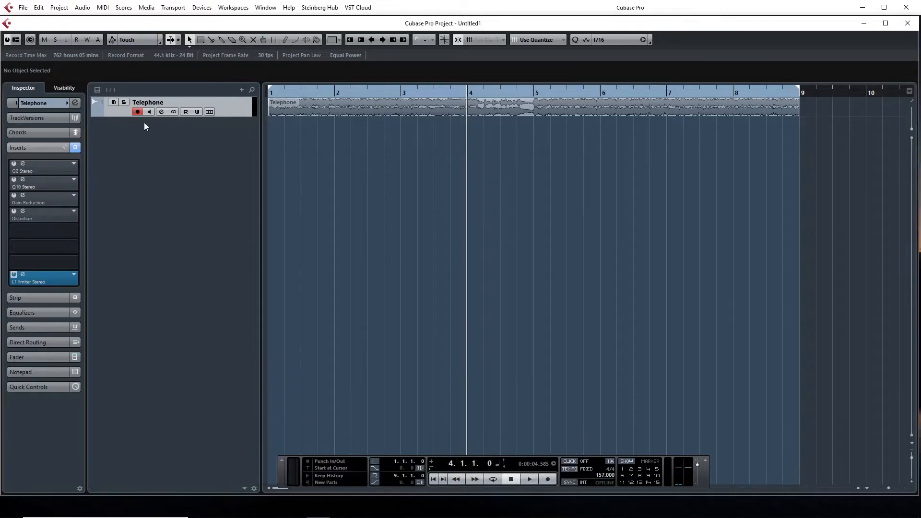
- Show the automation lane of the Telephone track and enable automation reading on it
{"action": "right_click", "coordinate": [124, 115]}
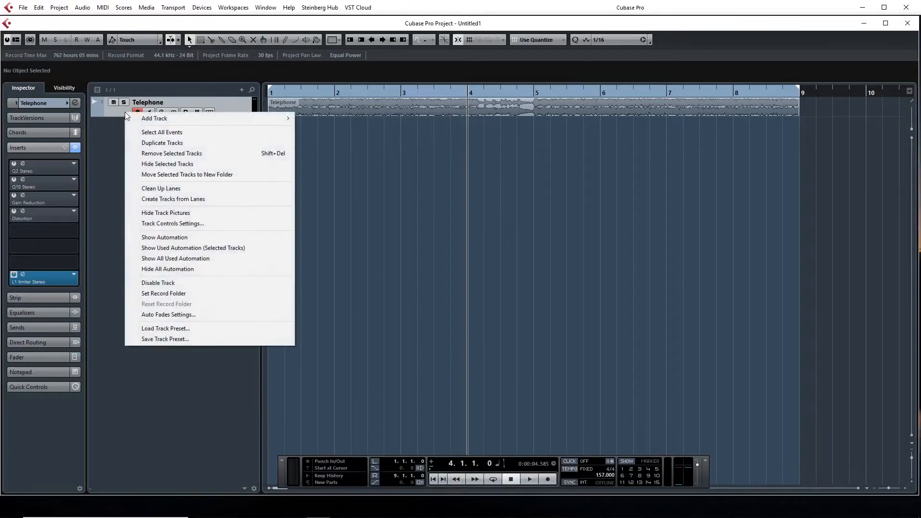
{"action": "left_click", "coordinate": [176, 240]}
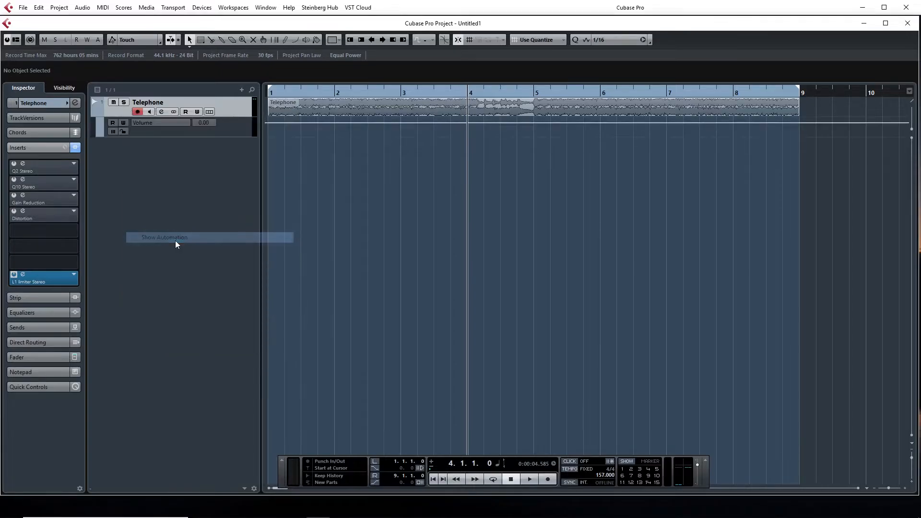
{"action": "left_click", "coordinate": [114, 123]}
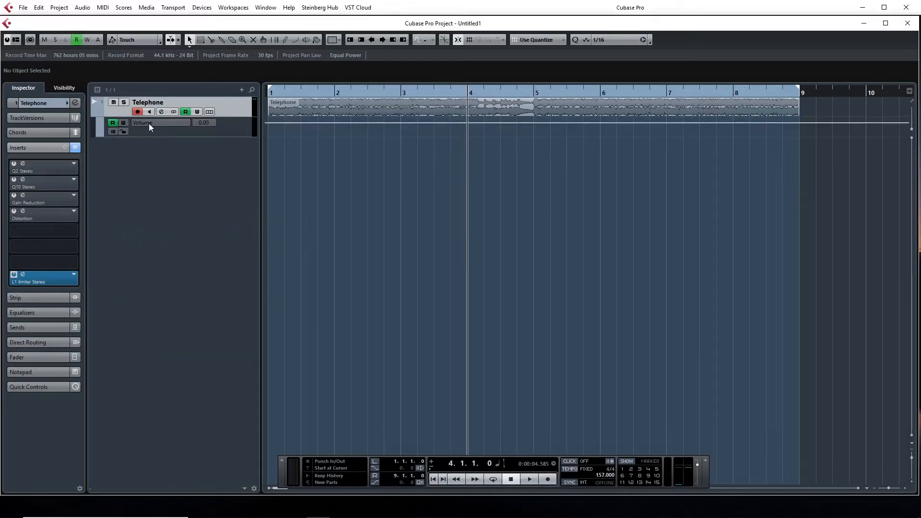
- Assign the automation lane to the Bypass parameter of the Q10 Stereo insert
{"action": "left_click", "coordinate": [148, 123]}
{"action": "left_click", "coordinate": [197, 291]}
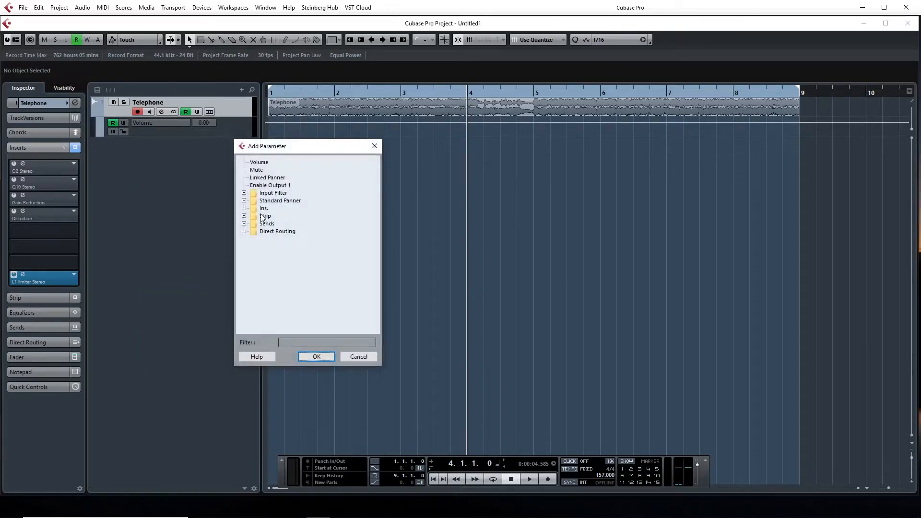
{"action": "left_click", "coordinate": [244, 208]}
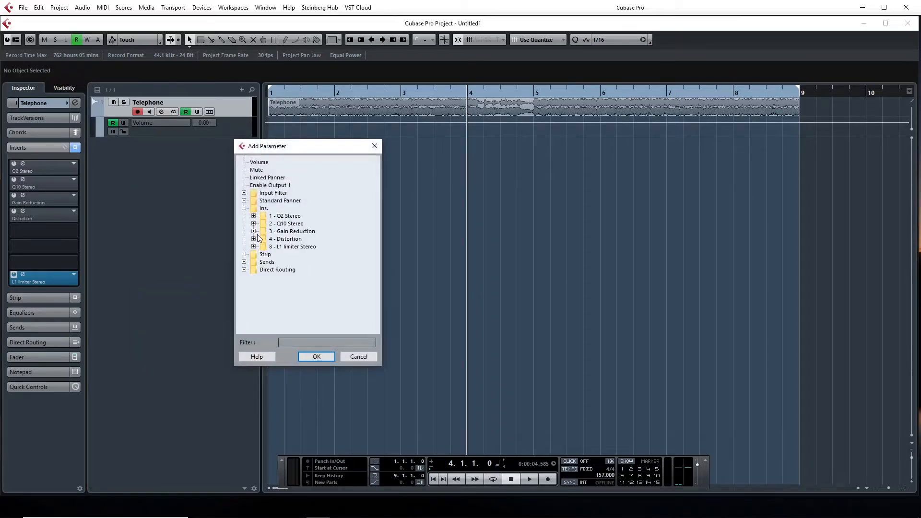
{"action": "left_click", "coordinate": [254, 224]}
{"action": "left_click", "coordinate": [276, 232]}
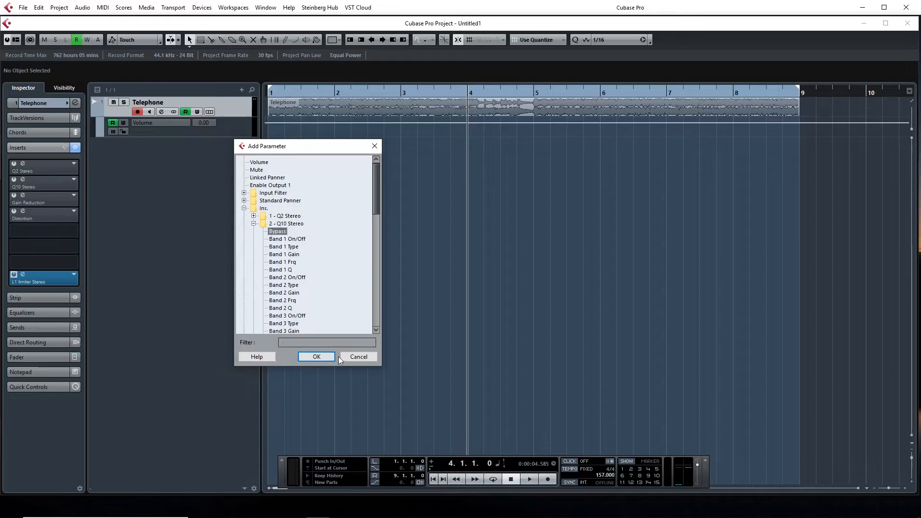
{"action": "left_click", "coordinate": [317, 357]}
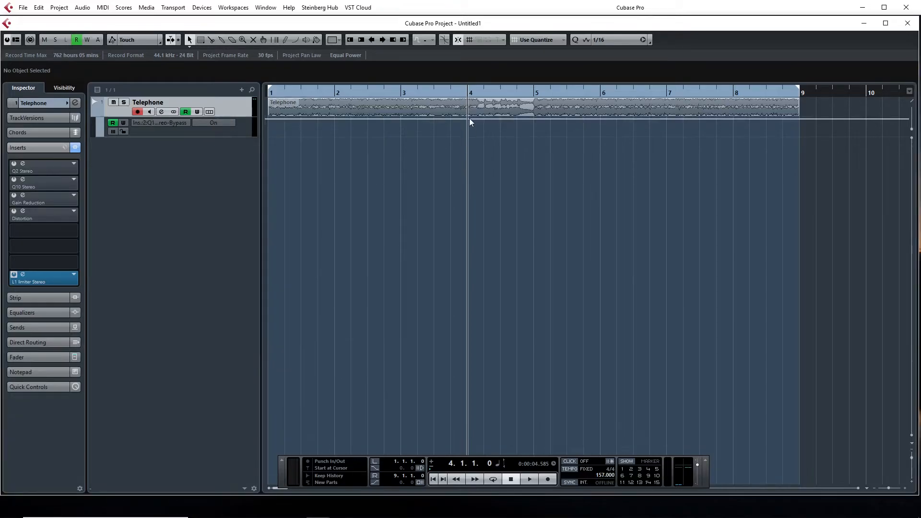
- Automate the Q10 Stereo bypass to Off from bar 4 to bar 5 and play the track from the start to check it
{"action": "left_click_drag", "start_coordinate": [474, 119], "coordinate": [463, 150]}
{"action": "left_click", "coordinate": [534, 118]}
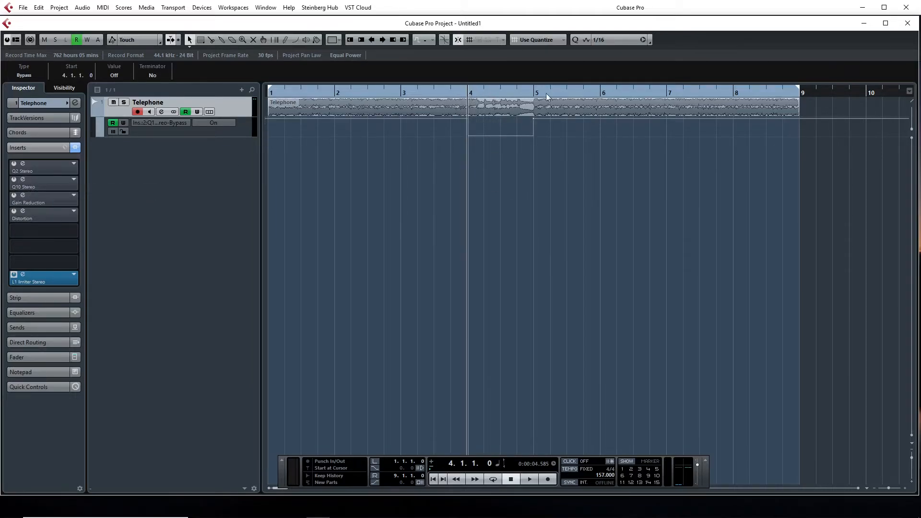
{"action": "left_click", "coordinate": [431, 479]}
{"action": "key", "text": "space"}
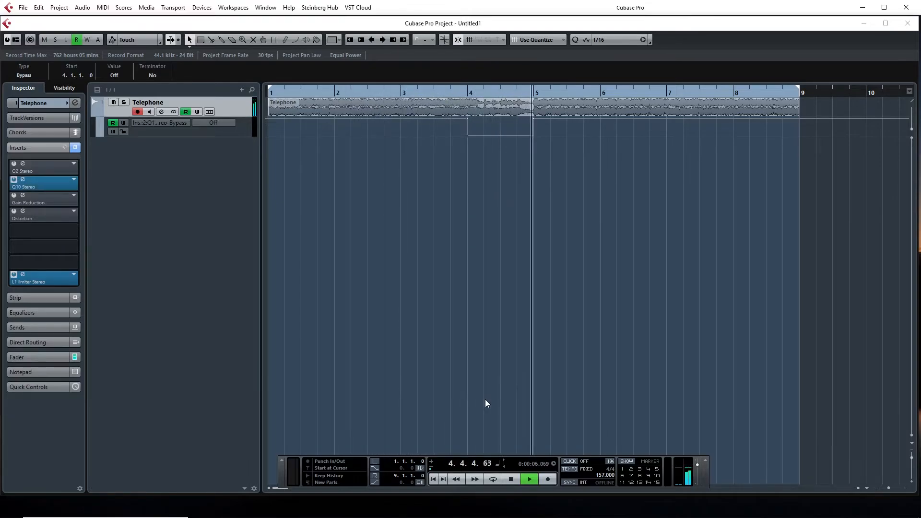
{"action": "key", "text": "space"}
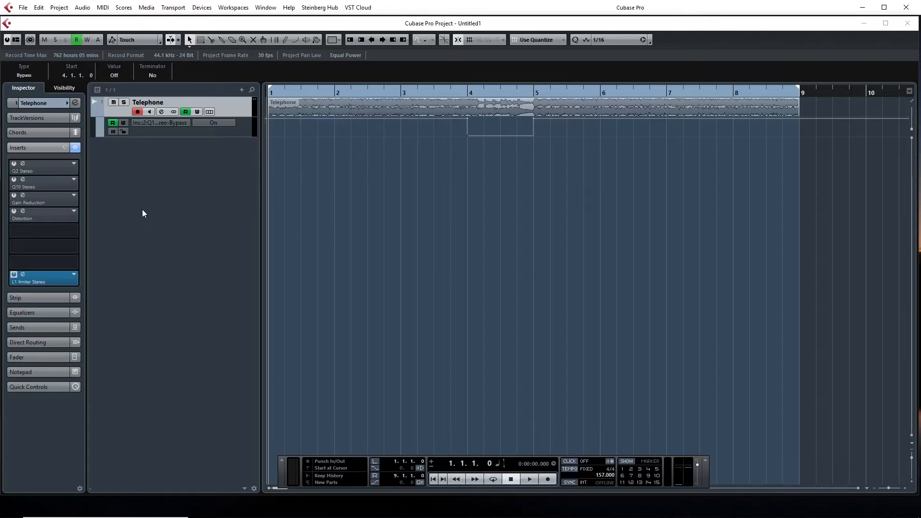
- Set the Q10 Stereo output level to 0.4 and close it, then briefly view the Gain Reduction insert
{"action": "left_click", "coordinate": [25, 180]}
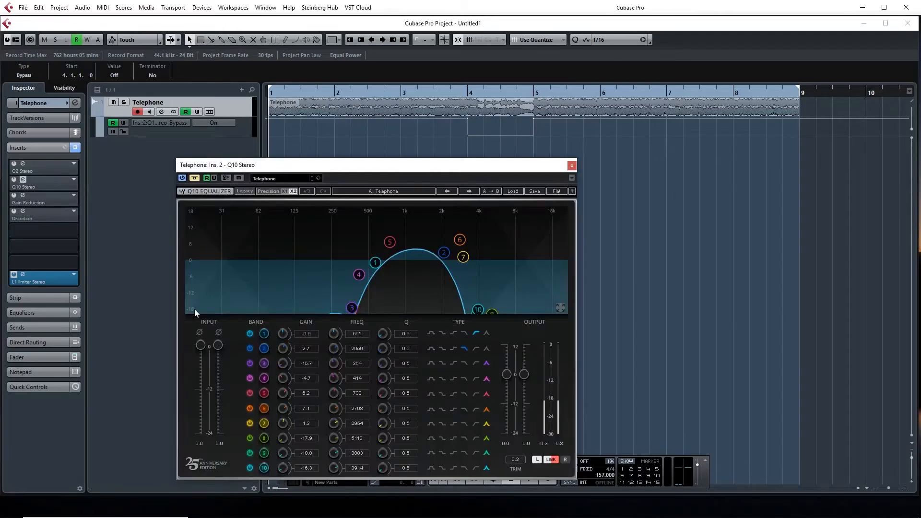
{"action": "mouse_move", "coordinate": [505, 373]}
{"action": "left_mouse_down"}
{"action": "mouse_move", "coordinate": [506, 391]}
{"action": "mouse_move", "coordinate": [506, 364]}
{"action": "mouse_move", "coordinate": [506, 373]}
{"action": "left_mouse_up"}
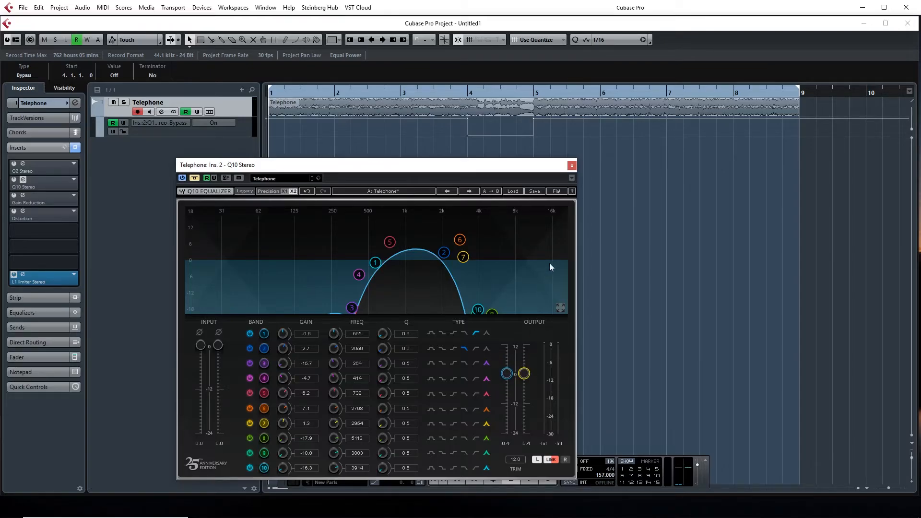
{"action": "left_click", "coordinate": [572, 166]}
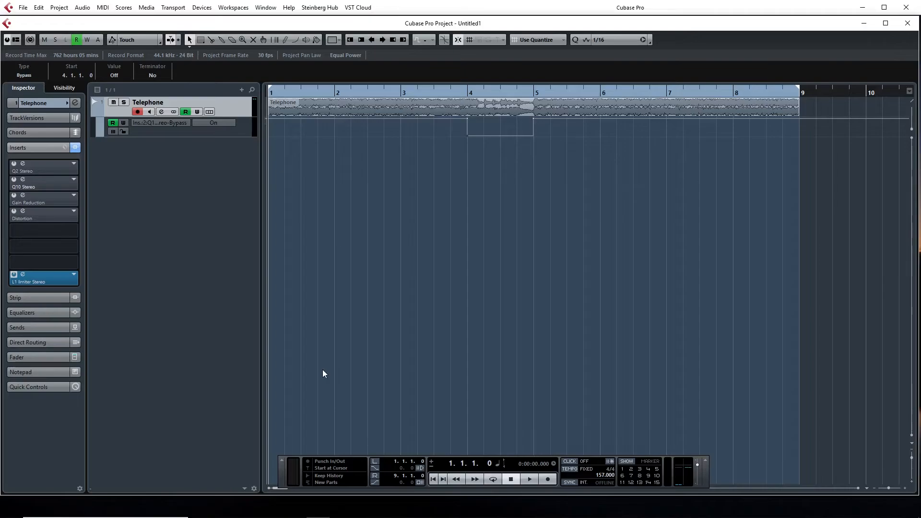
{"action": "left_click", "coordinate": [23, 196]}
{"action": "left_click", "coordinate": [541, 168]}
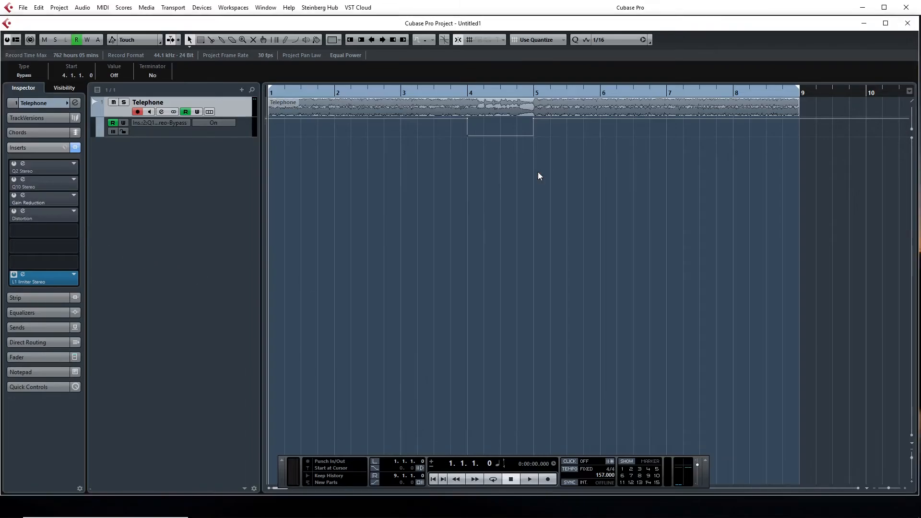